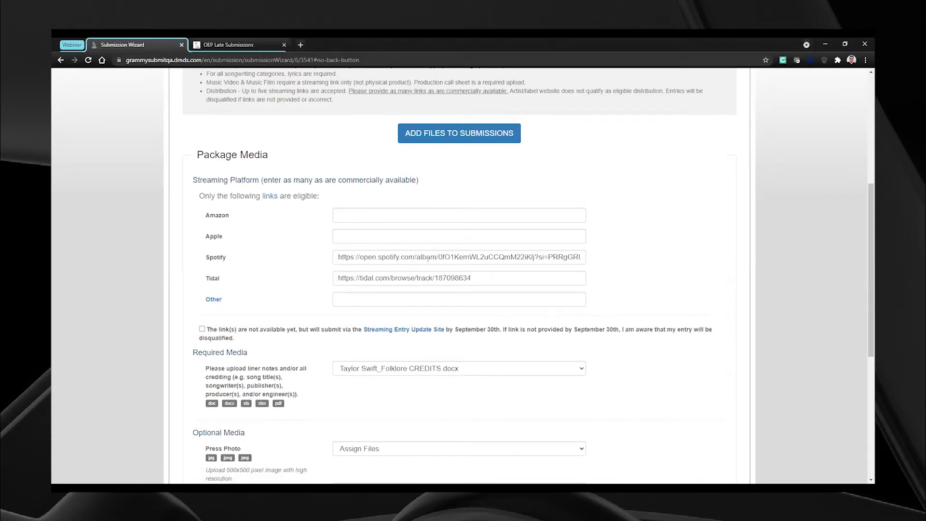
# Step: Clear the Tidal streaming link under Package Media
pyautogui.moveTo(483, 280); pyautogui.dragTo(315, 279)
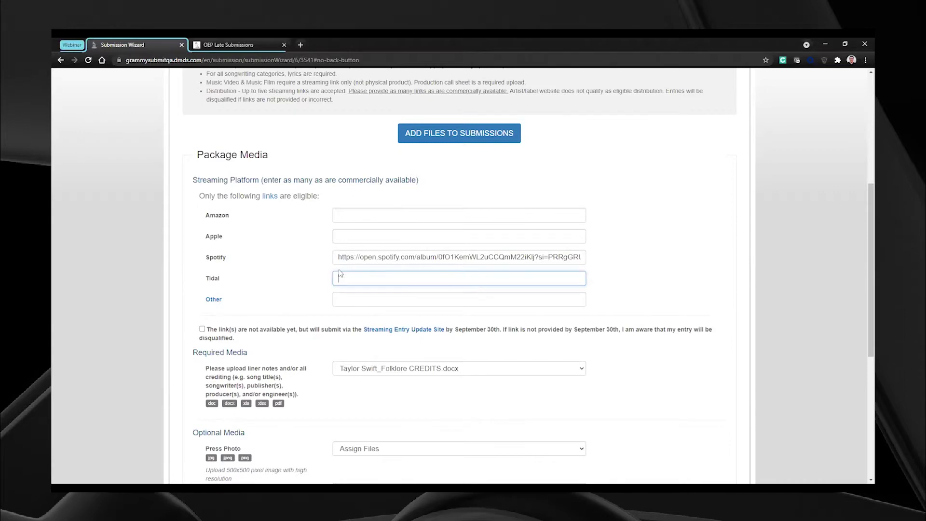
pyautogui.press('BackSpace')
pyautogui.scroll(1, 368, 251)
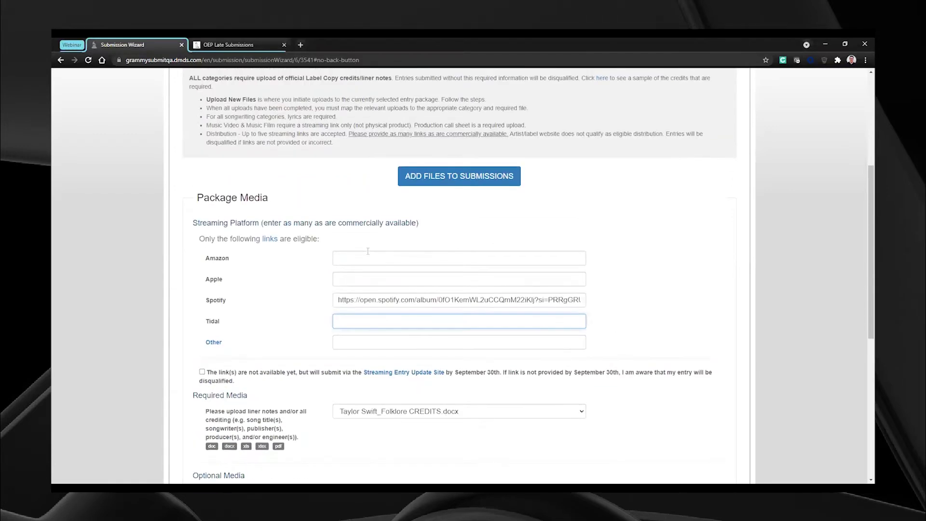
pyautogui.scroll(-1, 367, 251)
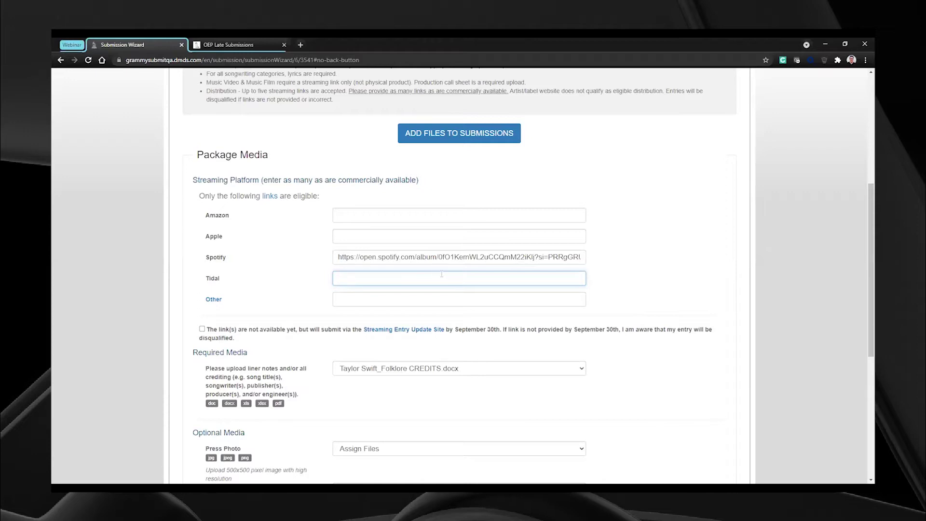
pyautogui.scroll(-1, 441, 274)
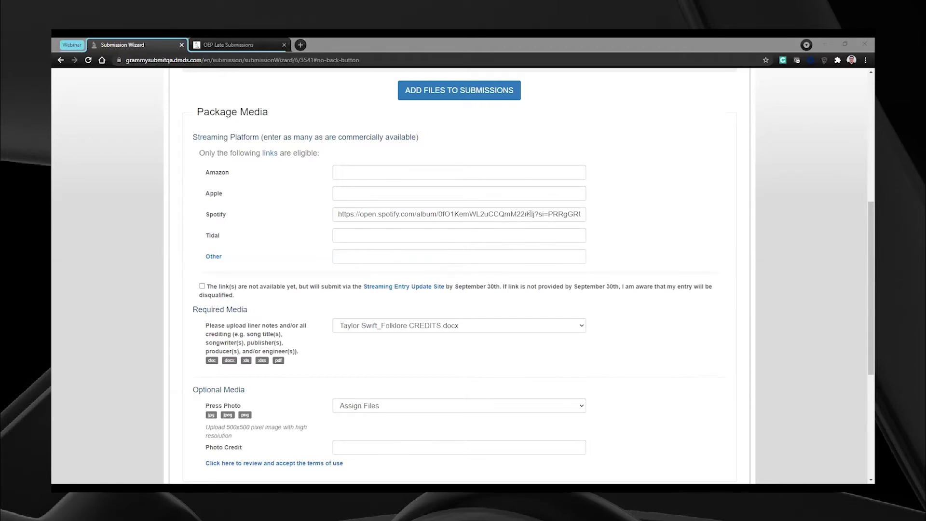
# Step: Delete the Spotify album link so that every streaming platform field is empty
pyautogui.click(466, 214)
pyautogui.press('BackSpace')
pyautogui.press('BackSpace')
pyautogui.press('BackSpace')
pyautogui.press('BackSpace')
pyautogui.press('BackSpace')
pyautogui.press('BackSpace')
pyautogui.press('BackSpace')
pyautogui.press('BackSpace')
pyautogui.press('BackSpace')
pyautogui.press('BackSpace')
pyautogui.press('BackSpace')
pyautogui.press('BackSpace')
pyautogui.press('BackSpace')
pyautogui.press('BackSpace')
pyautogui.moveTo(565, 212); pyautogui.dragTo(305, 209)
pyautogui.press('BackSpace')
pyautogui.press('BackSpace')
pyautogui.click(609, 237)
pyautogui.scroll(-3, 607, 232)
pyautogui.scroll(-2, 620, 313)
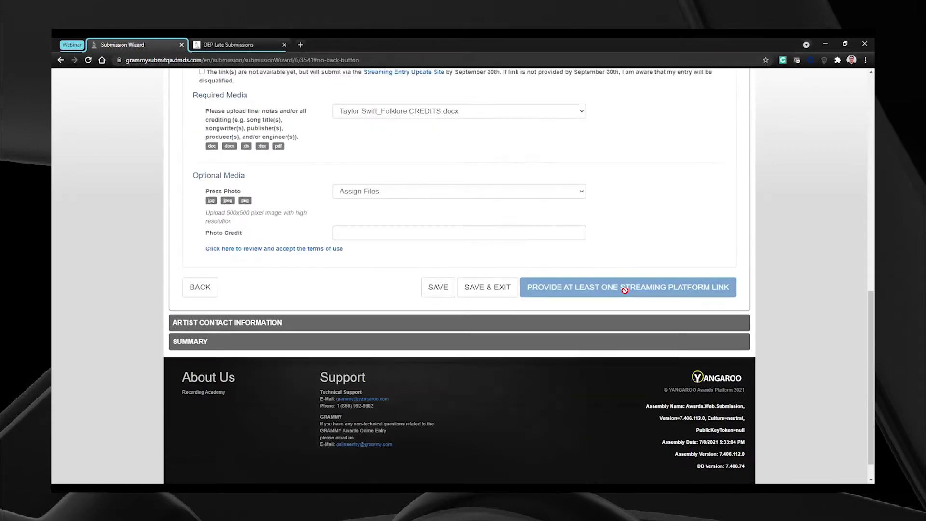
# Step: Mark the streaming links as not available yet, and look at the Streaming Entry Update Site's entry retrieval page
pyautogui.scroll(2, 651, 291)
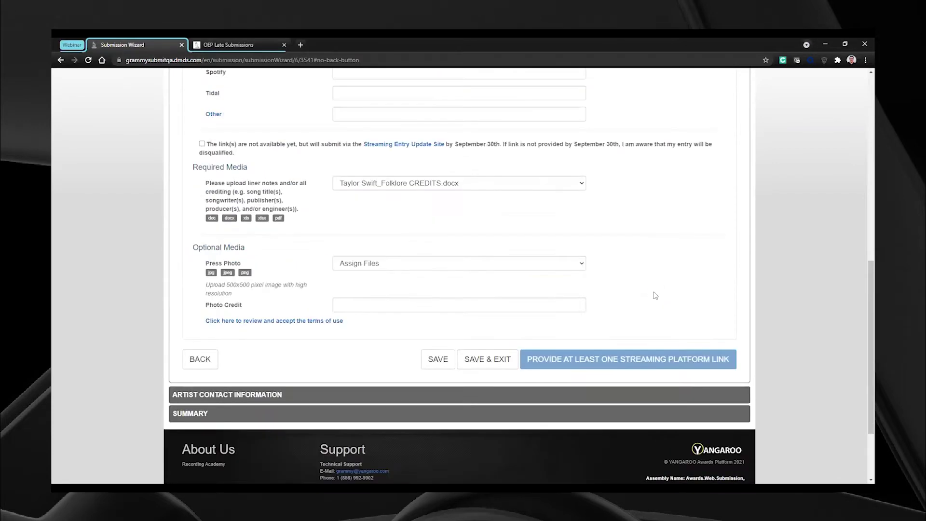
pyautogui.scroll(4, 656, 295)
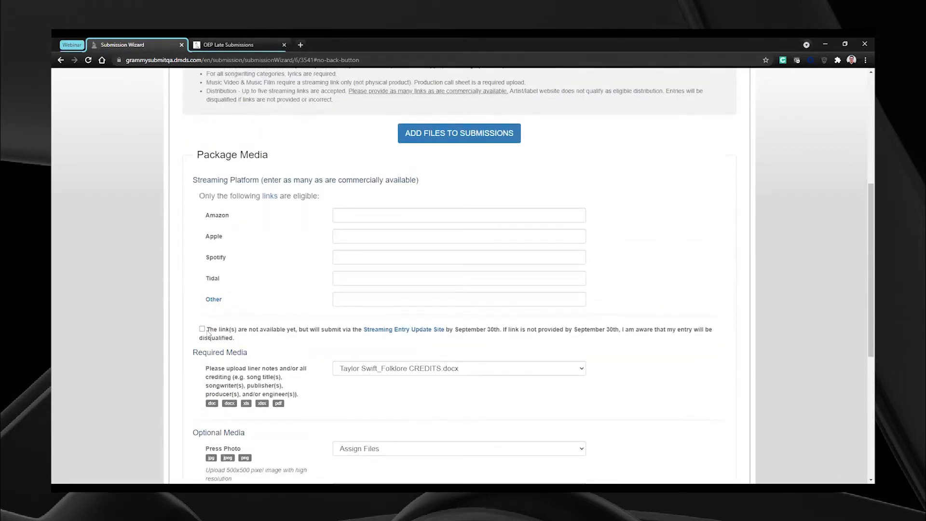
pyautogui.click(202, 329)
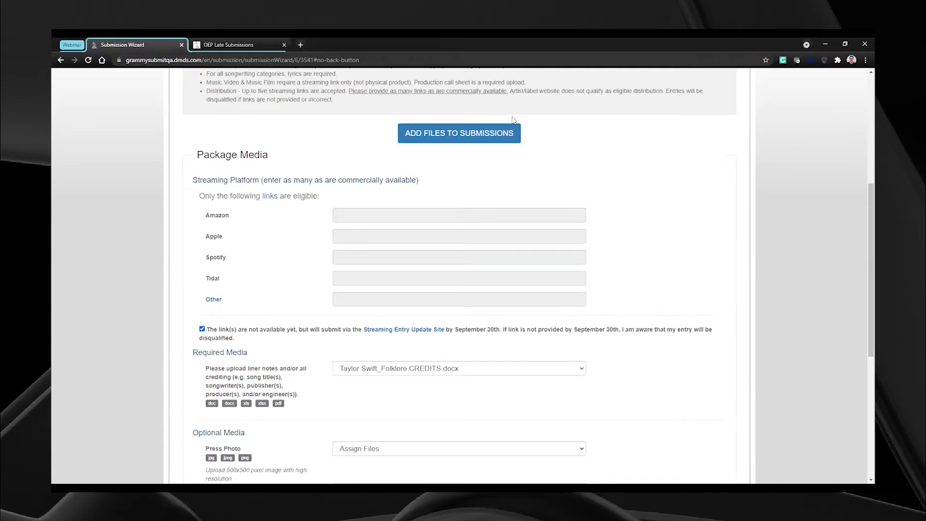
pyautogui.hotkey('alt', 'Tab')
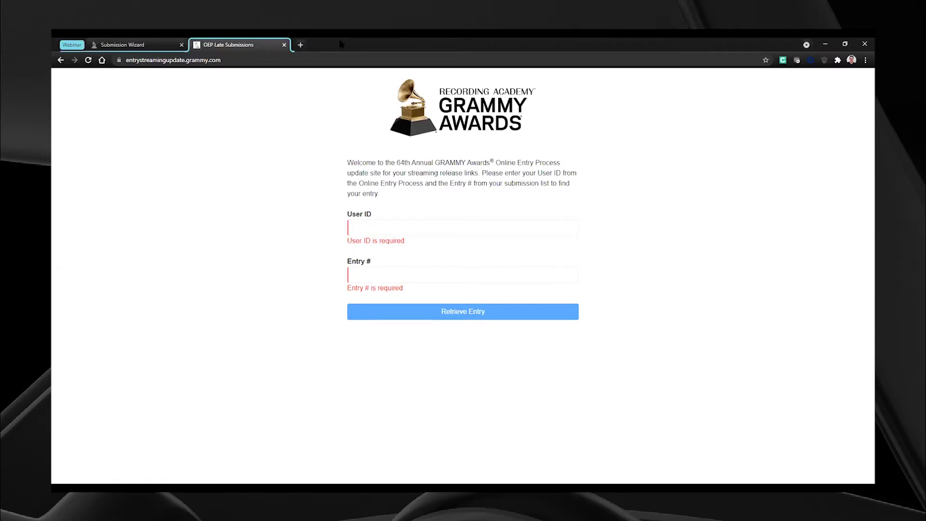
pyautogui.click(174, 45)
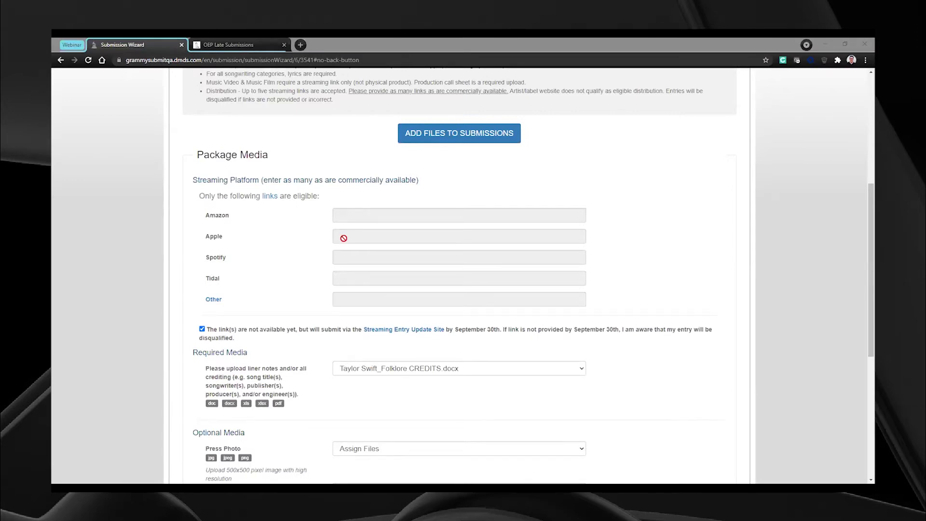
# Step: Uncheck the option for links not yet available and re-enter the previously used Spotify album link
pyautogui.click(202, 329)
pyautogui.click(364, 257)
pyautogui.click(463, 278)
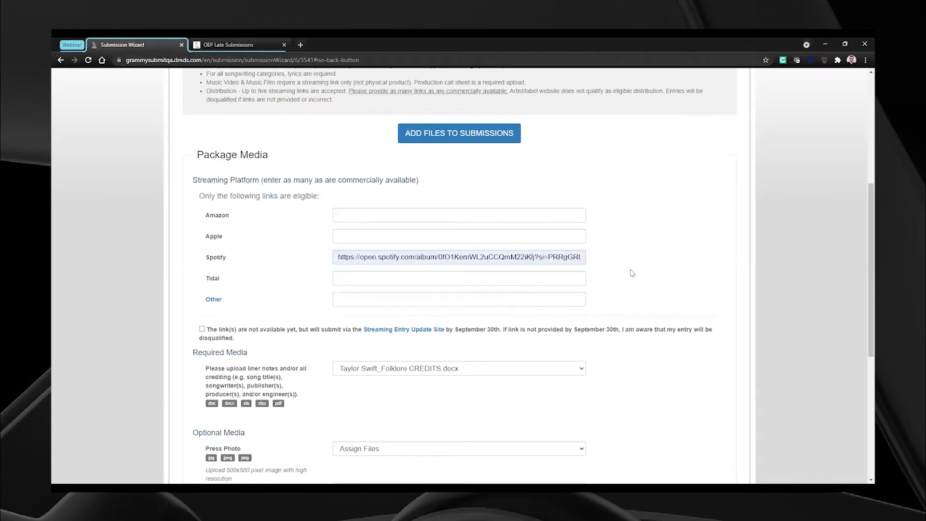
# Step: Reset the required liner notes file selection to Assign Files
pyautogui.scroll(-2, 632, 273)
pyautogui.scroll(5, 624, 273)
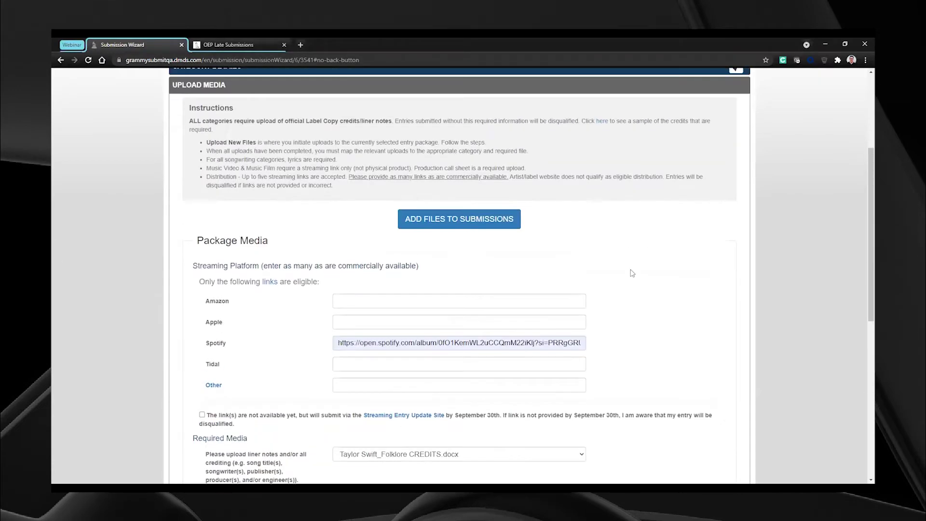
pyautogui.scroll(-3, 620, 273)
pyautogui.scroll(-1, 620, 273)
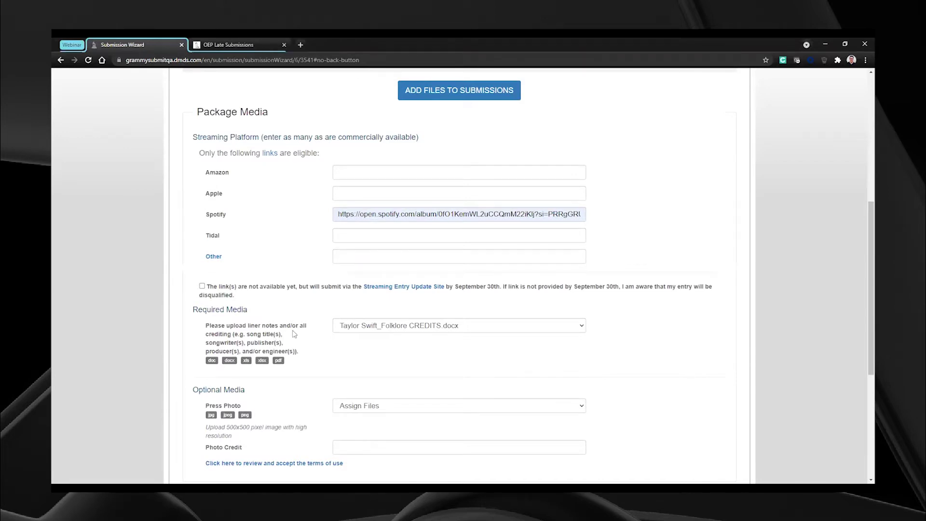
pyautogui.scroll(1, 294, 334)
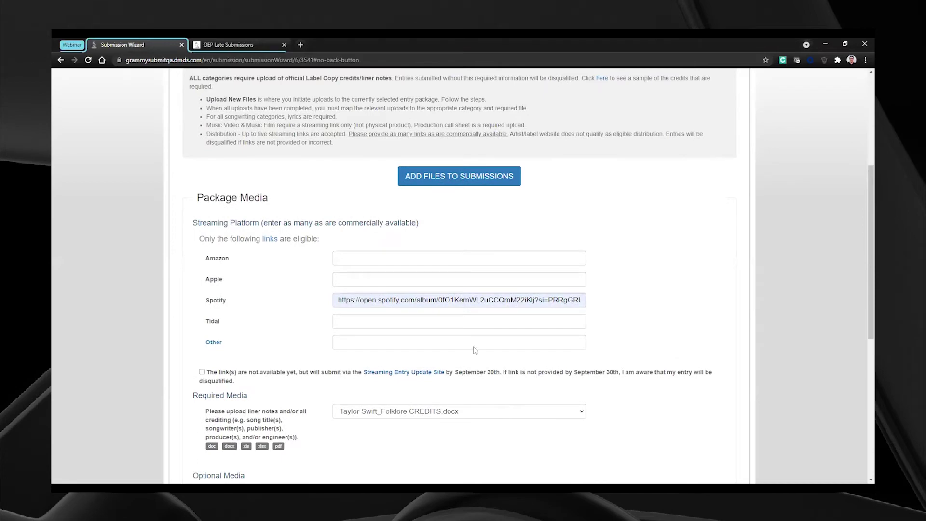
pyautogui.click(502, 416)
pyautogui.click(467, 333)
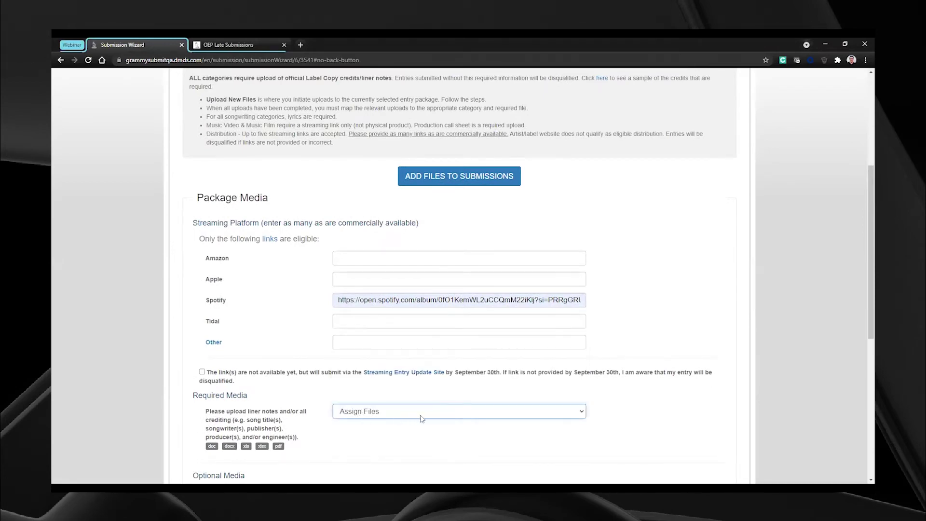
pyautogui.click(651, 416)
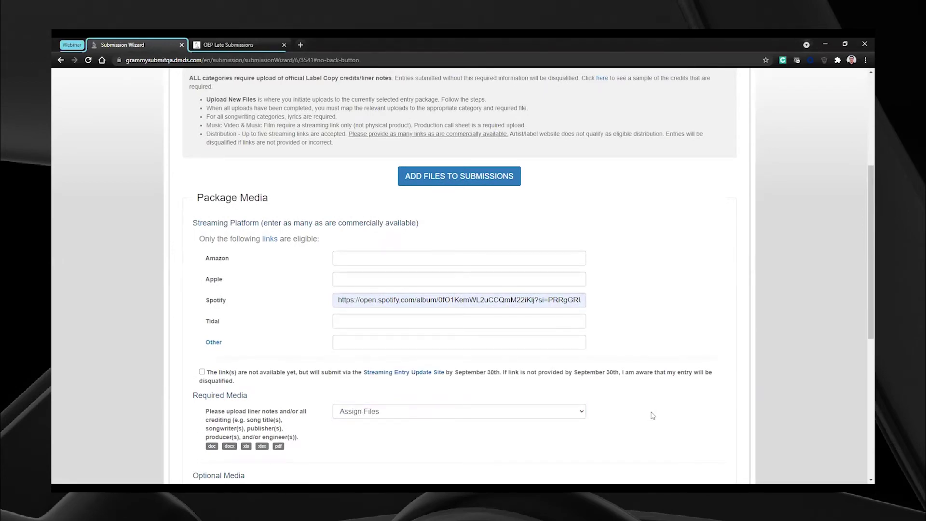
# Step: Select Taylor Swift_Folklore CREDITS.docx from the Webinar OEP Sample Uploads folder as a new file to add to the submission
pyautogui.scroll(-1, 652, 415)
pyautogui.scroll(3, 653, 415)
pyautogui.scroll(2, 652, 415)
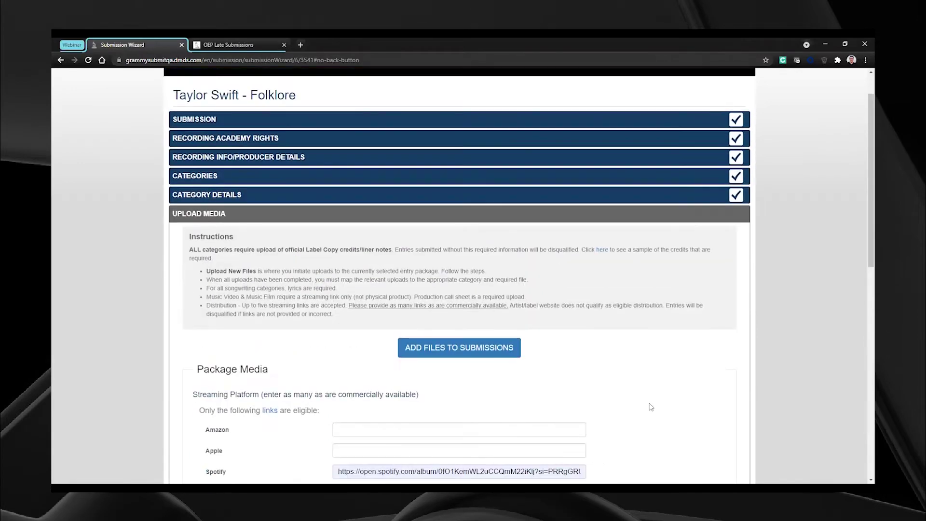
pyautogui.click(467, 356)
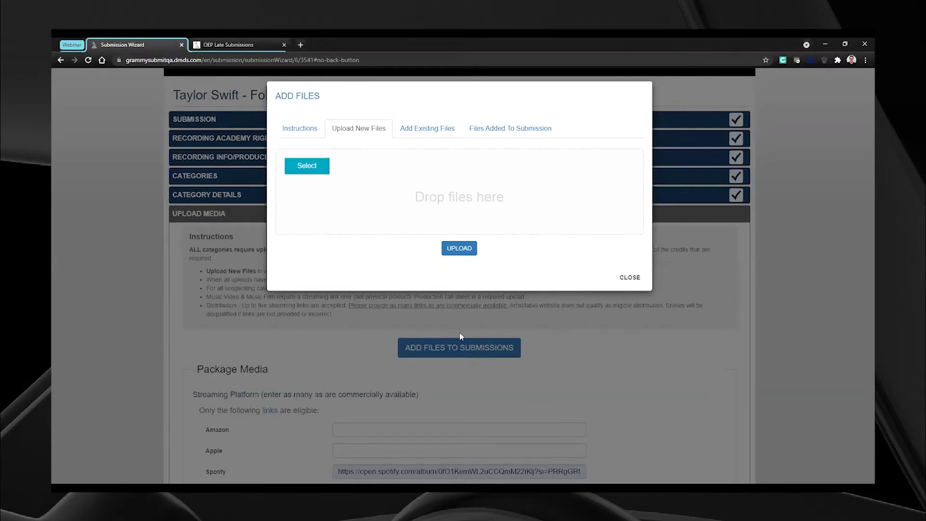
pyautogui.click(310, 170)
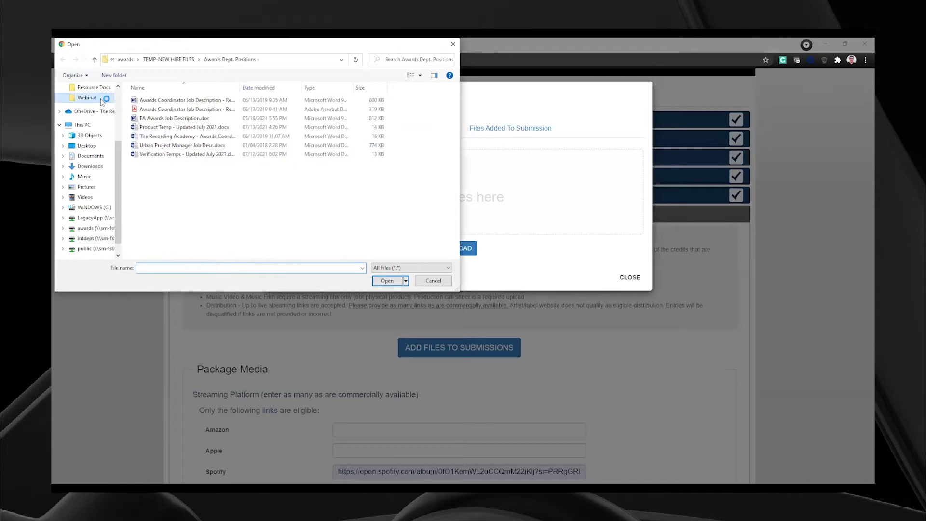
pyautogui.click(101, 99)
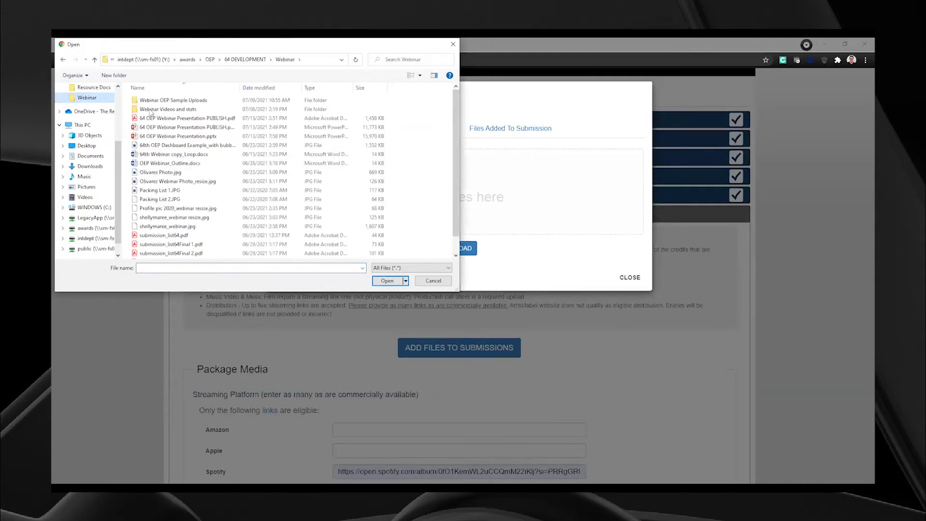
pyautogui.doubleClick(183, 102)
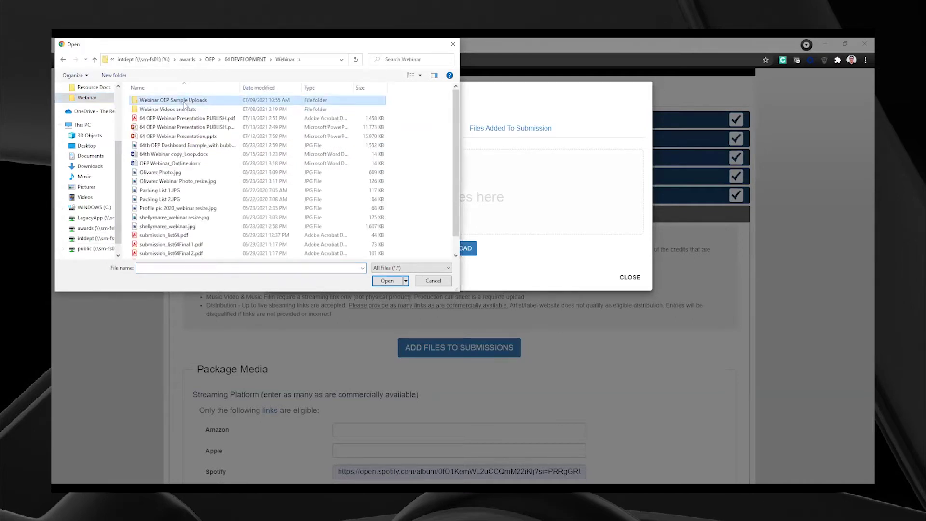
pyautogui.click(187, 127)
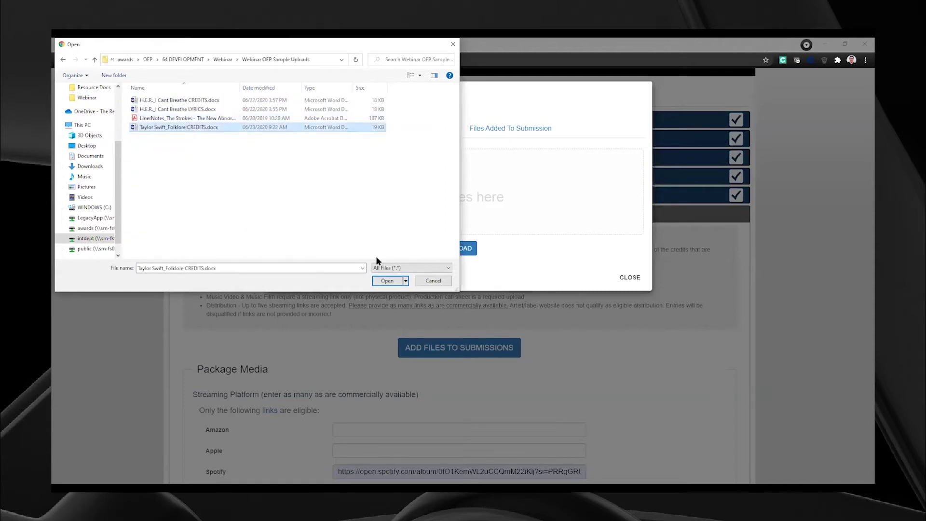
pyautogui.click(388, 280)
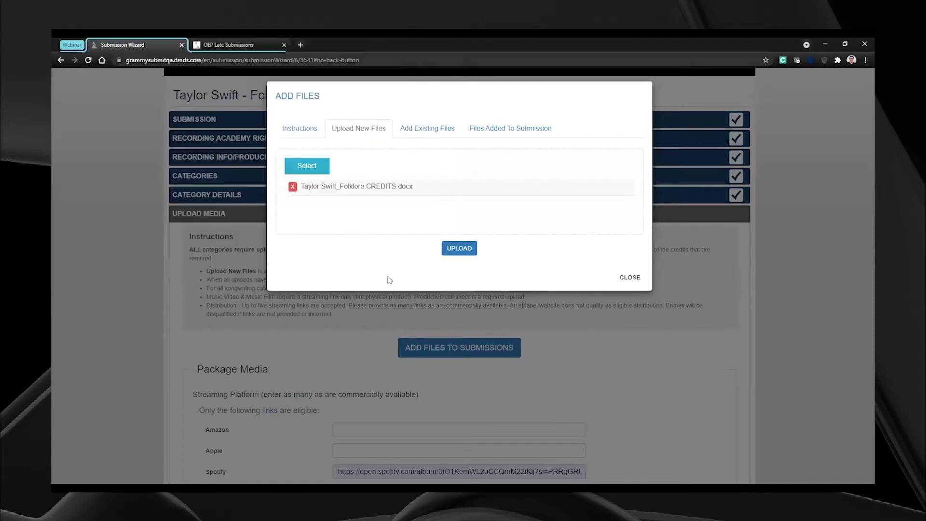
# Step: Upload the selected credits document to the submission and close the Add Files dialog
pyautogui.click(453, 247)
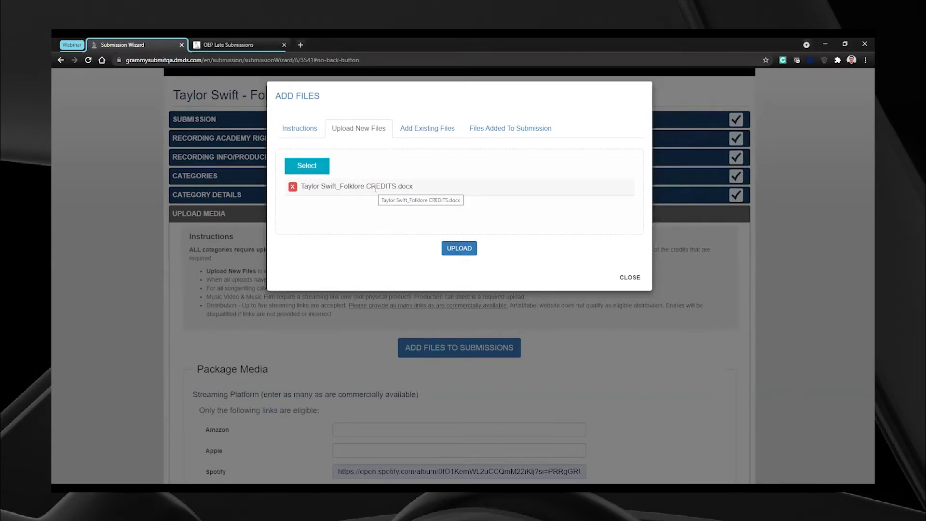
pyautogui.click(457, 250)
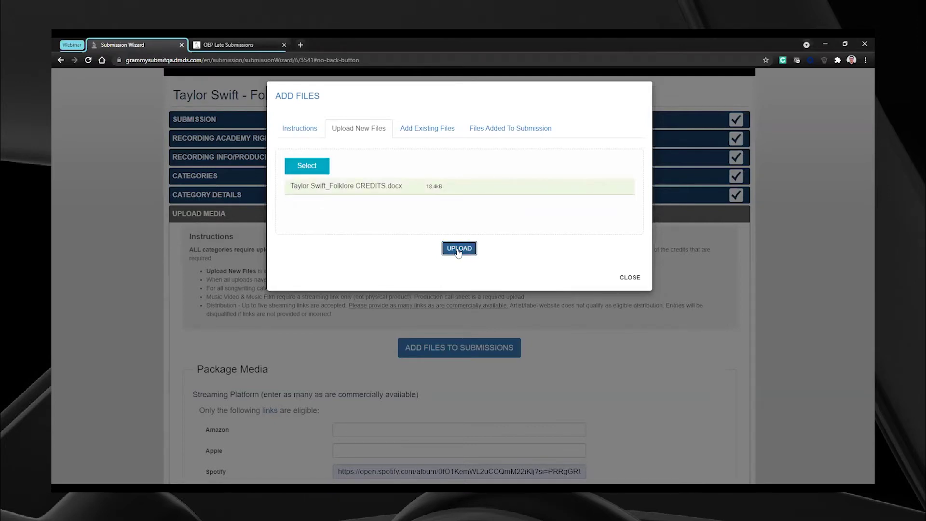
pyautogui.click(629, 278)
# Step: Assign Taylor Swift_Folklore CREDITS.docx as the required liner notes file
pyautogui.scroll(-1, 606, 309)
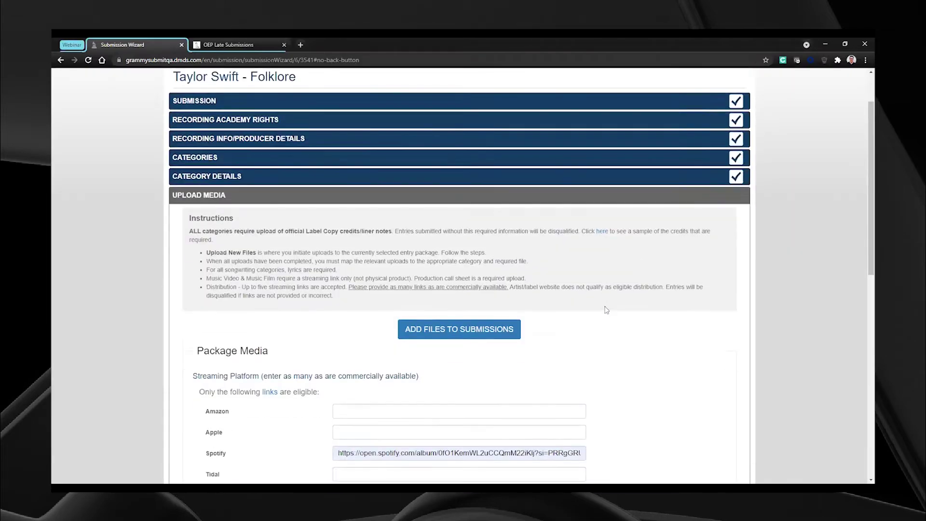
pyautogui.scroll(-5, 606, 310)
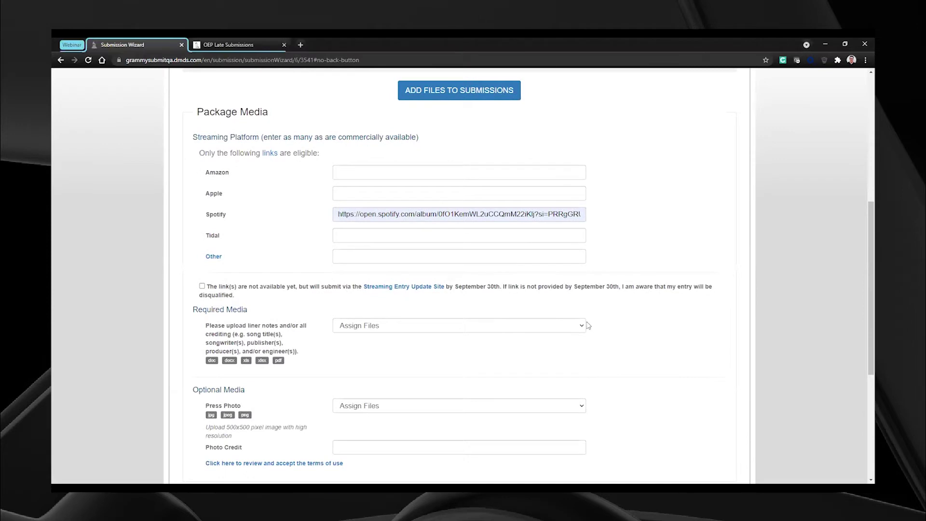
pyautogui.click(520, 326)
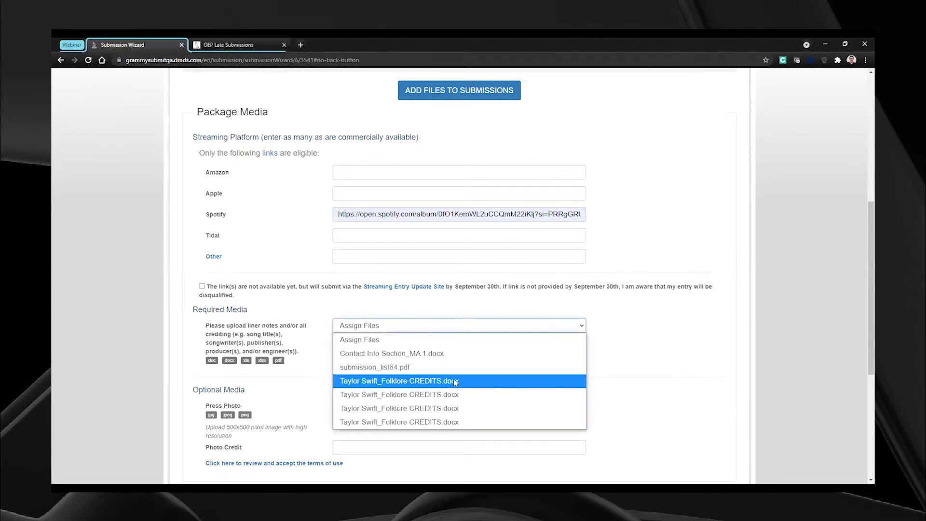
pyautogui.click(455, 381)
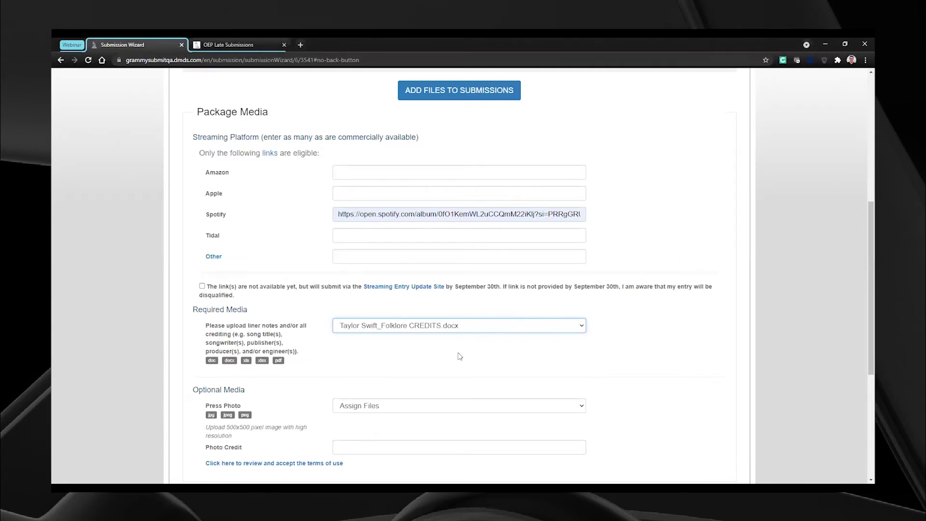
# Step: Review the press photo terms of use with the name, email and image clearance fields, and leave the form without submitting
pyautogui.scroll(-2, 459, 356)
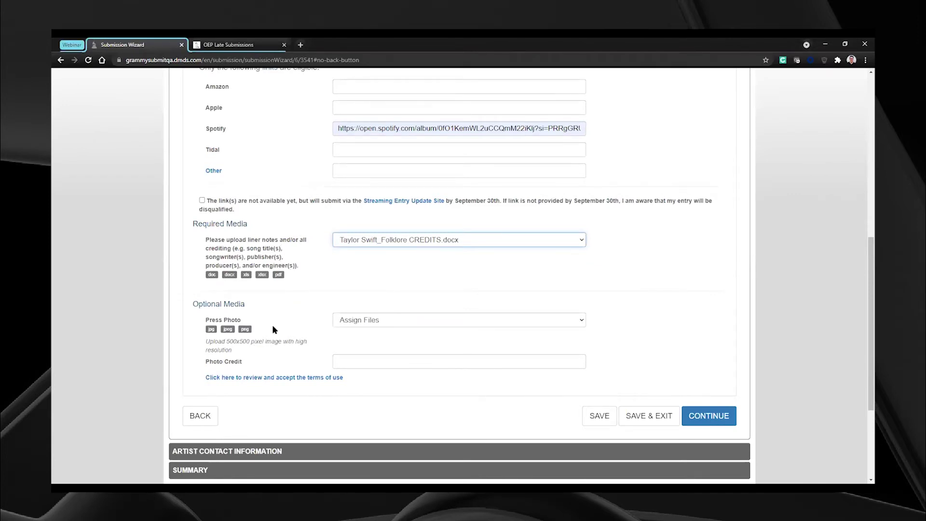
pyautogui.click(254, 379)
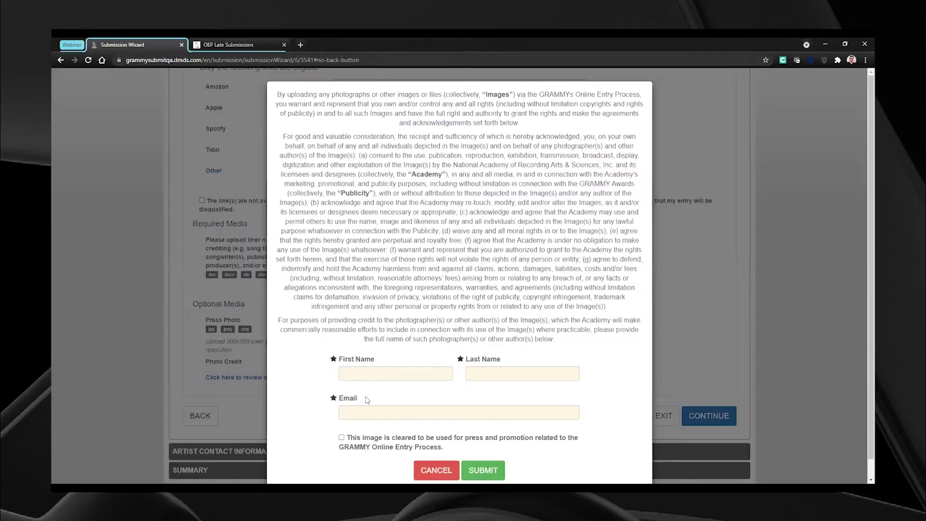
pyautogui.click(377, 375)
pyautogui.click(341, 437)
pyautogui.click(342, 458)
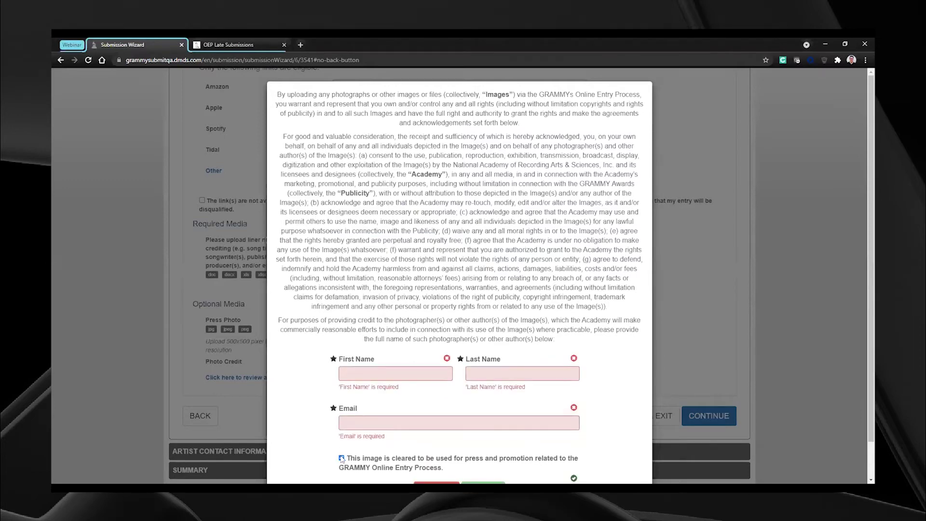
pyautogui.scroll(-1, 442, 443)
pyautogui.click(434, 449)
# Step: Set the press photo's credit to Getty Images
pyautogui.click(362, 361)
pyautogui.click(358, 396)
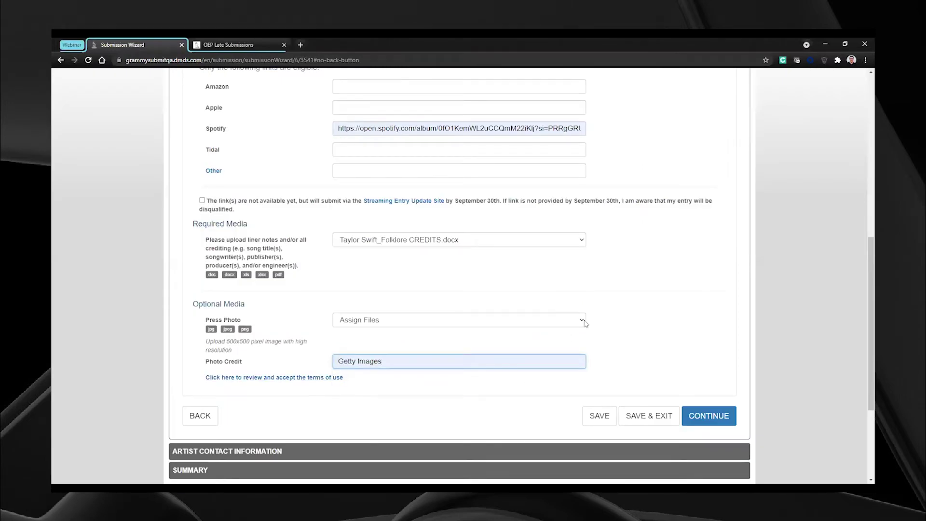
pyautogui.scroll(4, 608, 312)
pyautogui.scroll(1, 451, 260)
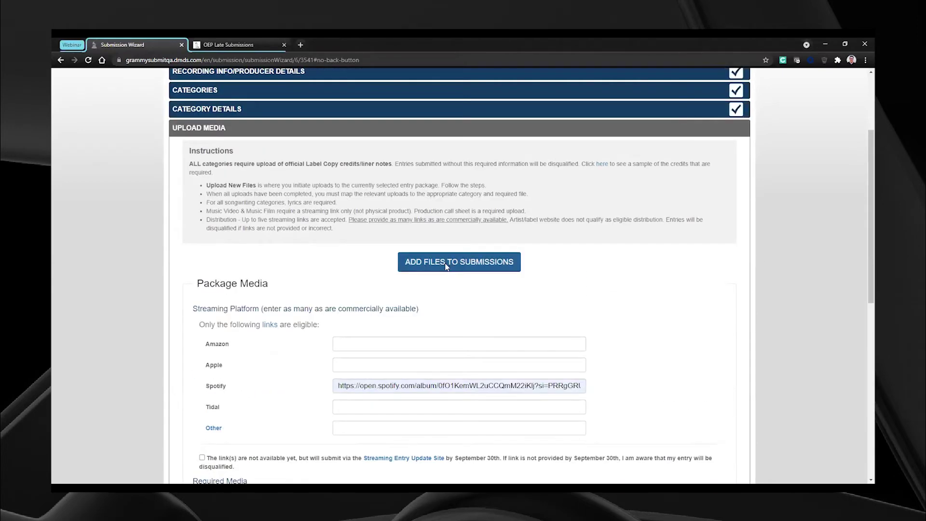
pyautogui.click(450, 262)
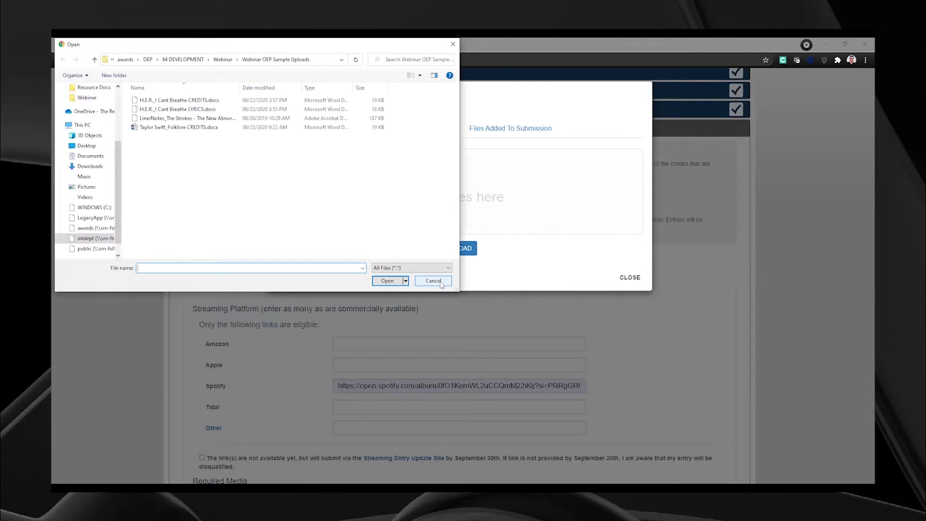
pyautogui.click(440, 284)
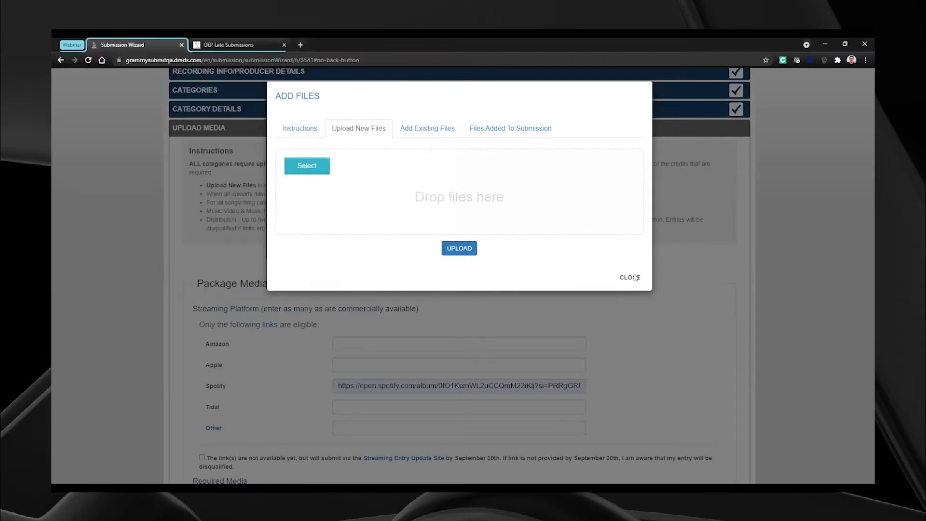
pyautogui.click(631, 278)
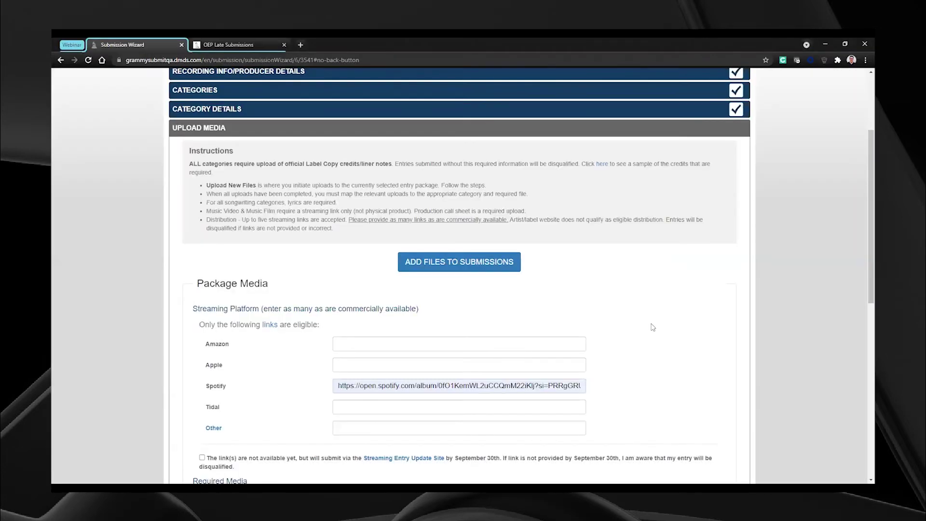
# Step: Clear the press photo's credit so the optional photo credit field is blank
pyautogui.scroll(-6, 652, 326)
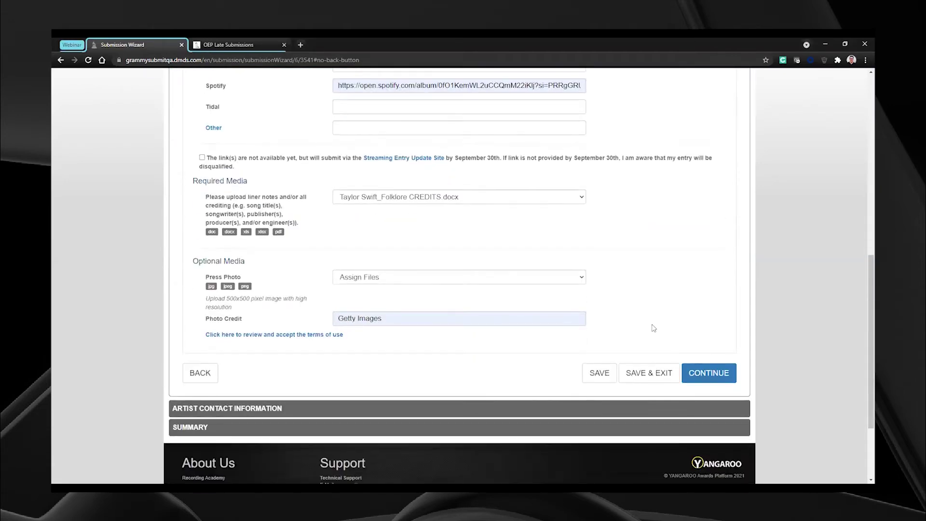
pyautogui.moveTo(481, 314); pyautogui.dragTo(304, 317)
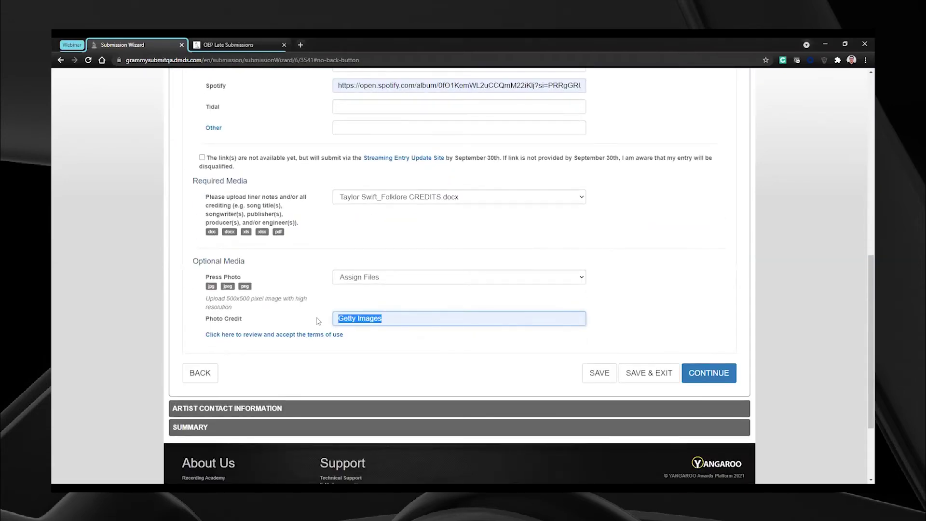
pyautogui.press('BackSpace')
pyautogui.click(701, 309)
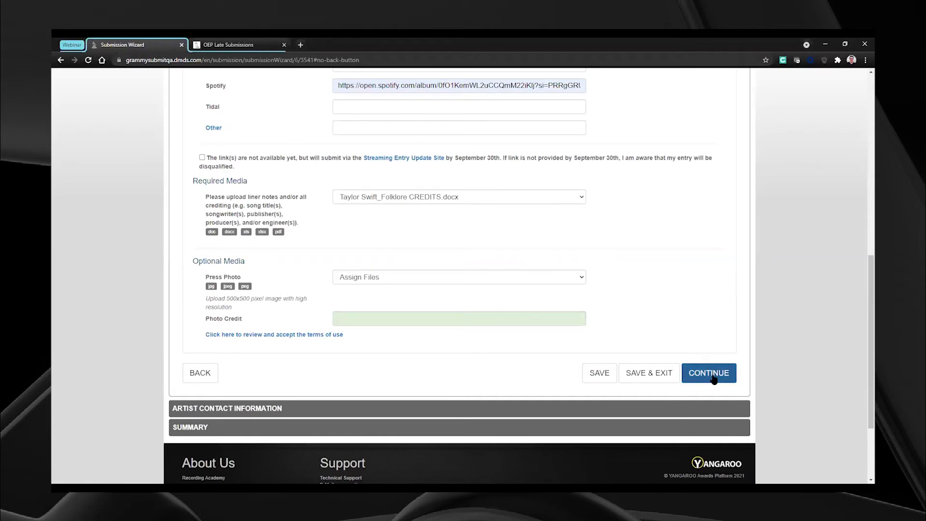
# Step: Proceed from the Upload Media section through the artist contact information, accepting its filled-in details, to the entry summary
pyautogui.scroll(3, 451, 224)
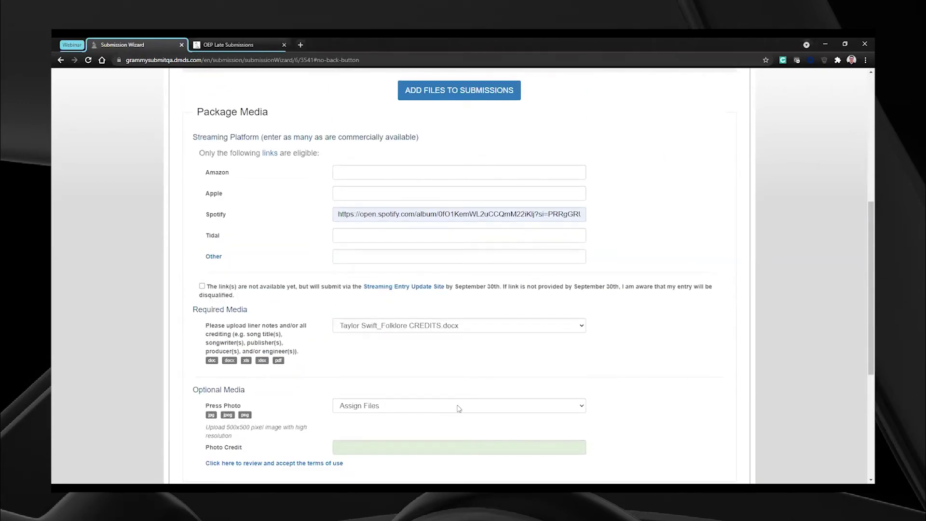
pyautogui.scroll(-2, 584, 413)
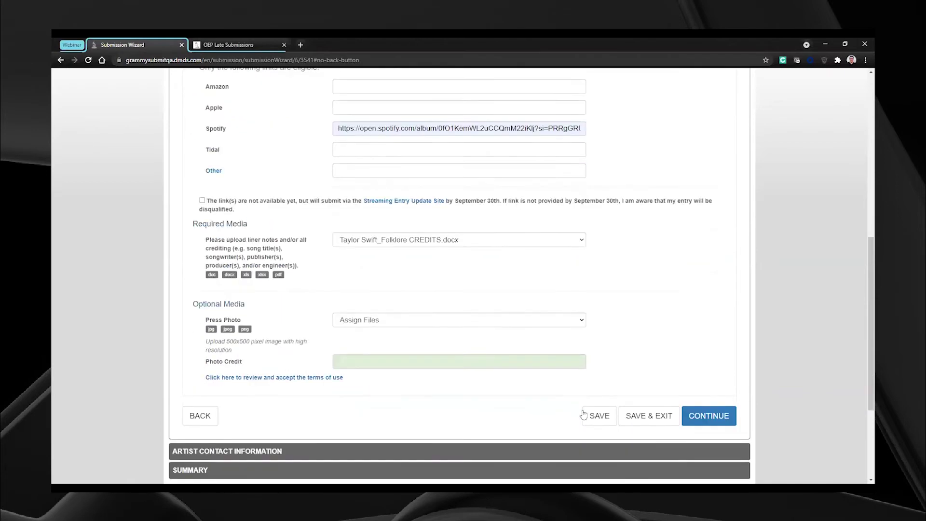
pyautogui.click(711, 416)
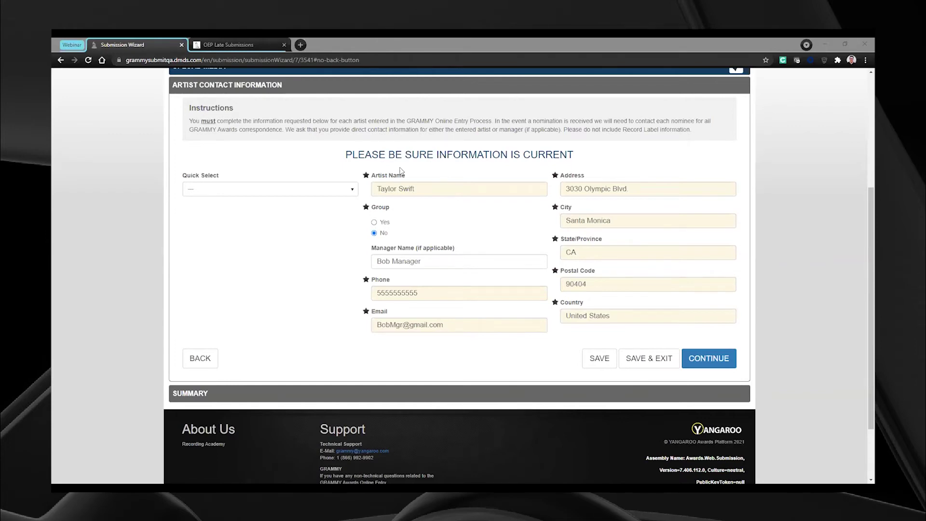
pyautogui.click(722, 362)
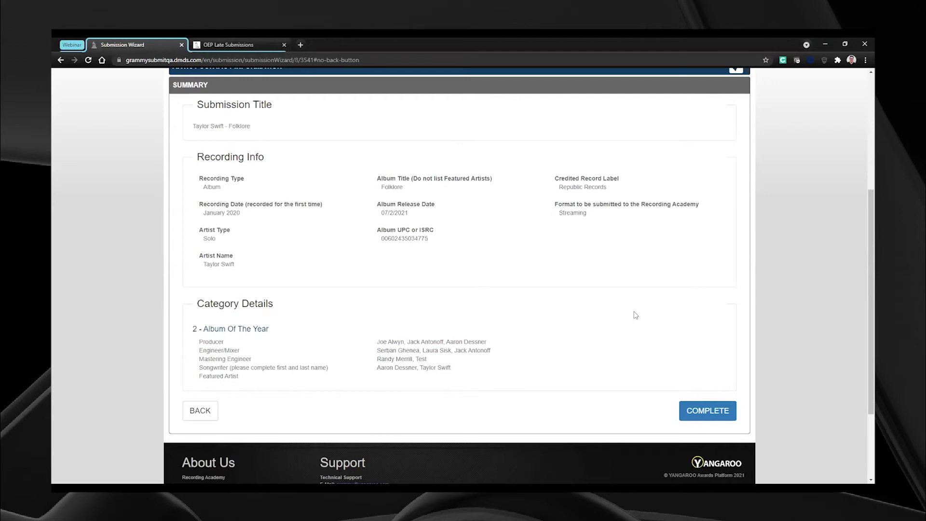
# Step: Complete the Taylor Swift - Folklore entry from its summary and confirm the completion to return to the dashboard
pyautogui.click(707, 409)
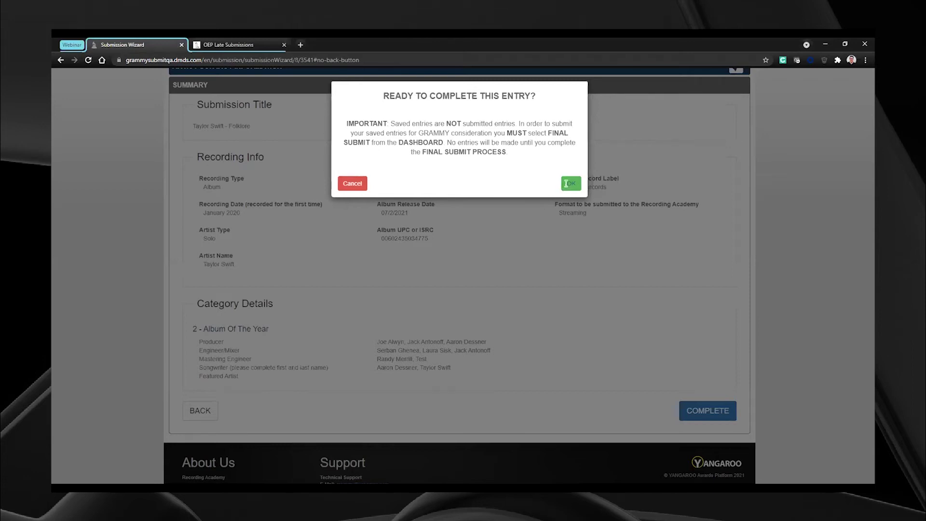
pyautogui.click(569, 184)
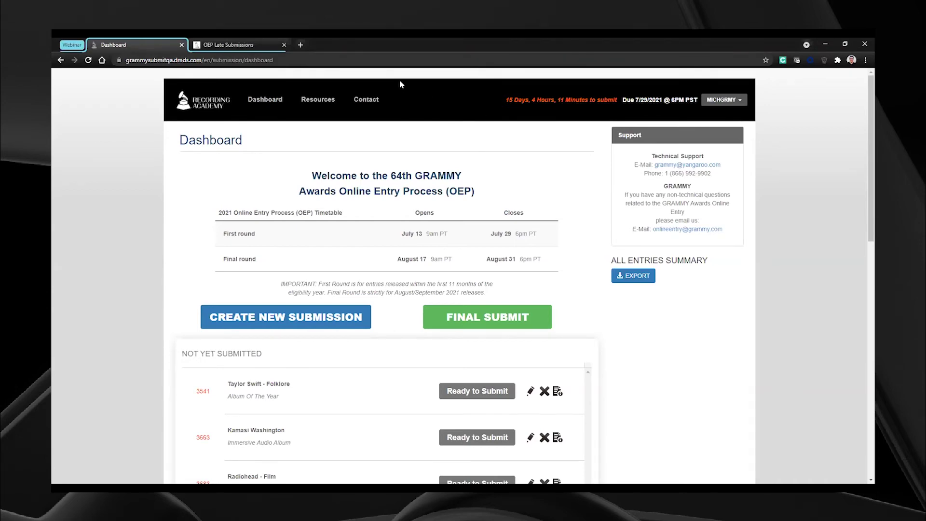
pyautogui.click(374, 490)
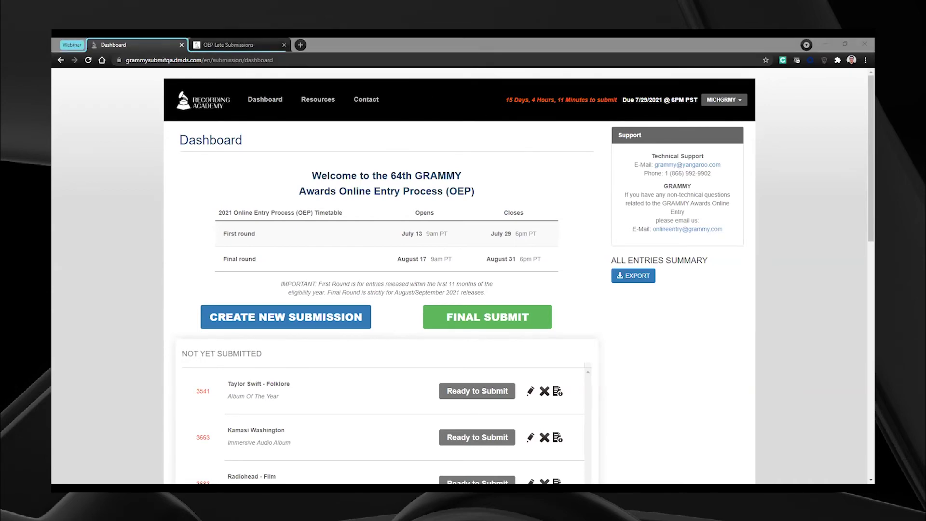